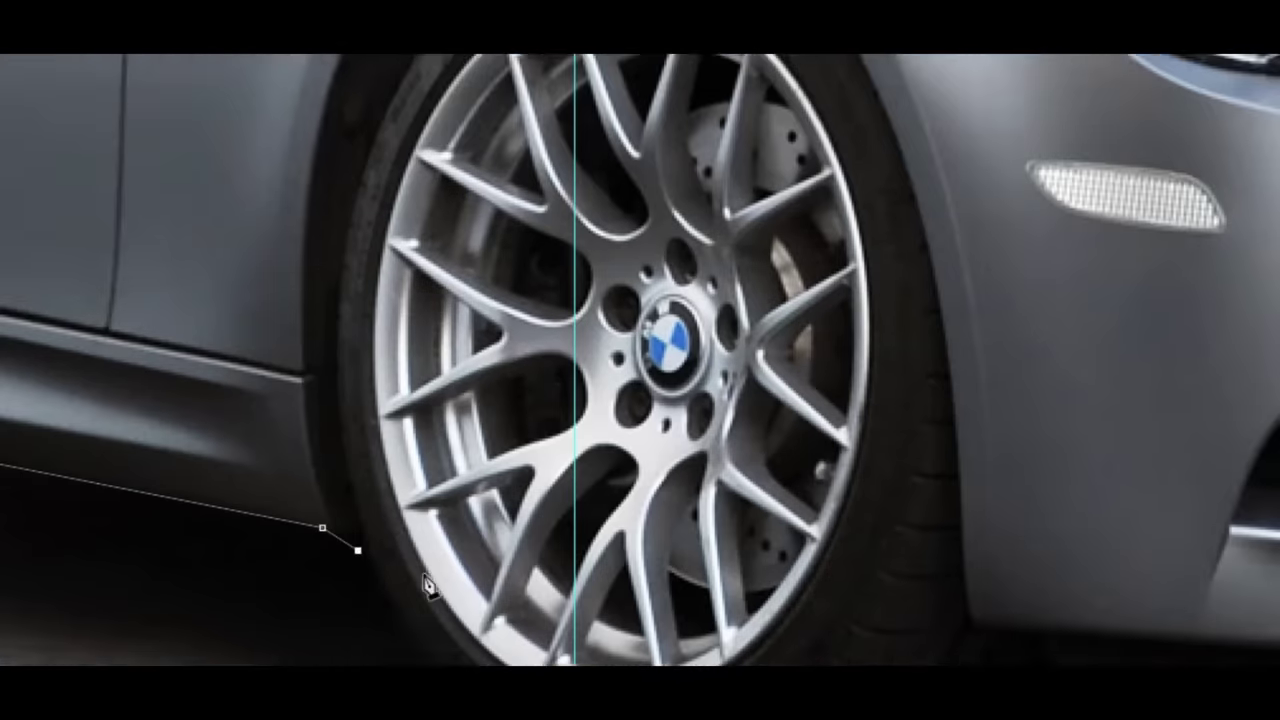
Complete the Pen outline of the BMW along the front tyre and under the bumper, then bring up the path's options
{"action": "left_click", "coordinate": [408, 542]}
{"action": "left_click", "coordinate": [459, 596]}
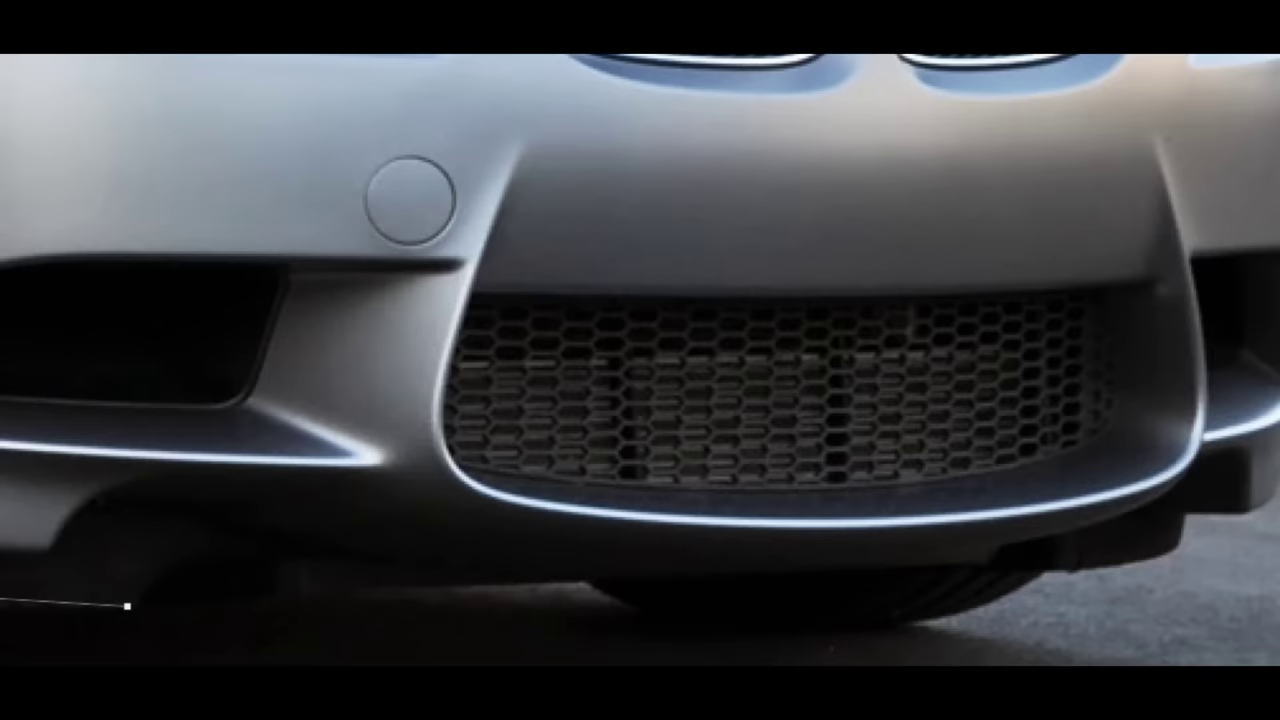
{"action": "left_click", "coordinate": [663, 583]}
{"action": "left_click", "coordinate": [709, 611]}
{"action": "left_click", "coordinate": [1120, 590]}
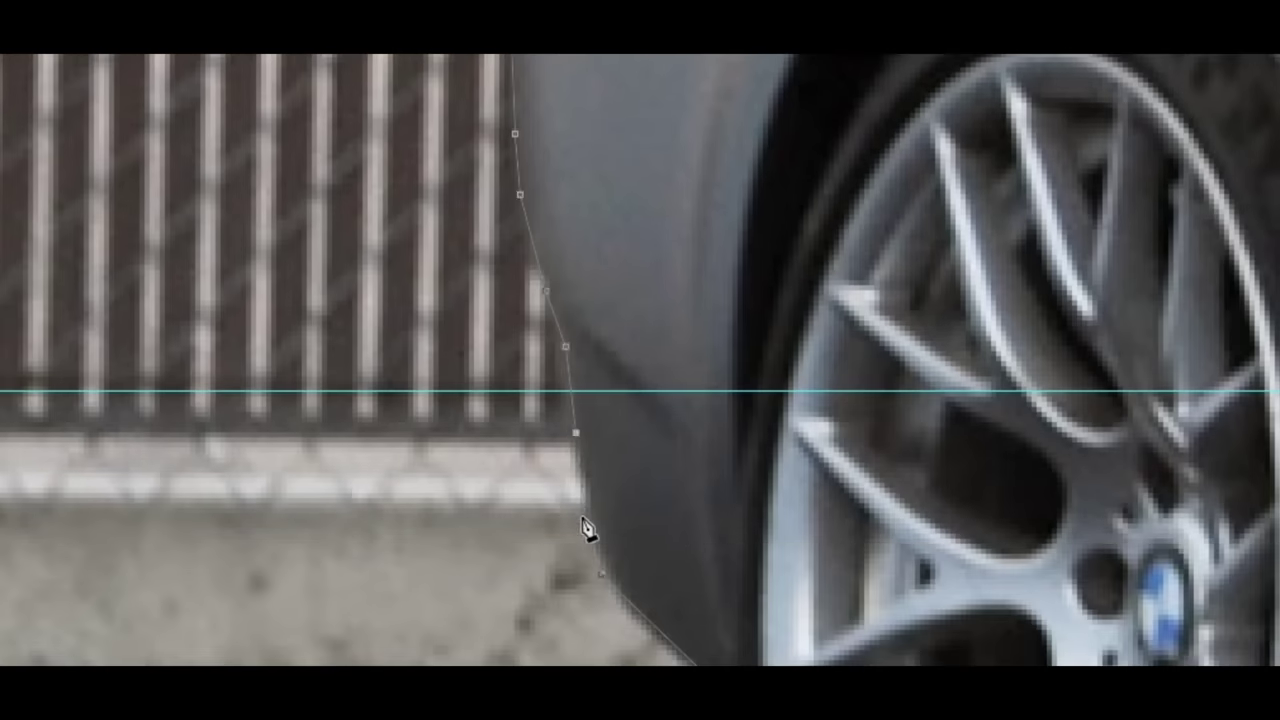
{"action": "right_click", "coordinate": [666, 519]}
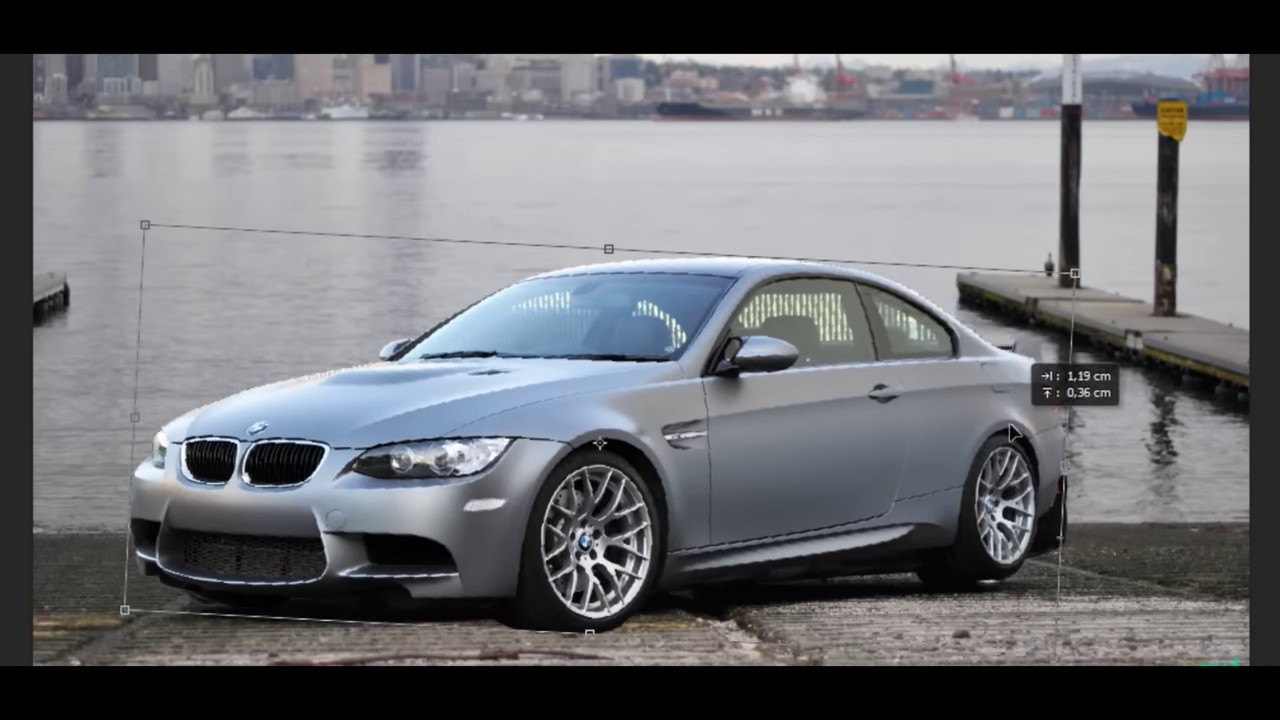
Scale and shift the car onto the ramp and commit the transform
{"action": "mouse_move", "coordinate": [1000, 300]}
{"action": "left_mouse_down"}
{"action": "mouse_move", "coordinate": [686, 620]}
{"action": "mouse_move", "coordinate": [124, 627]}
{"action": "left_mouse_up"}
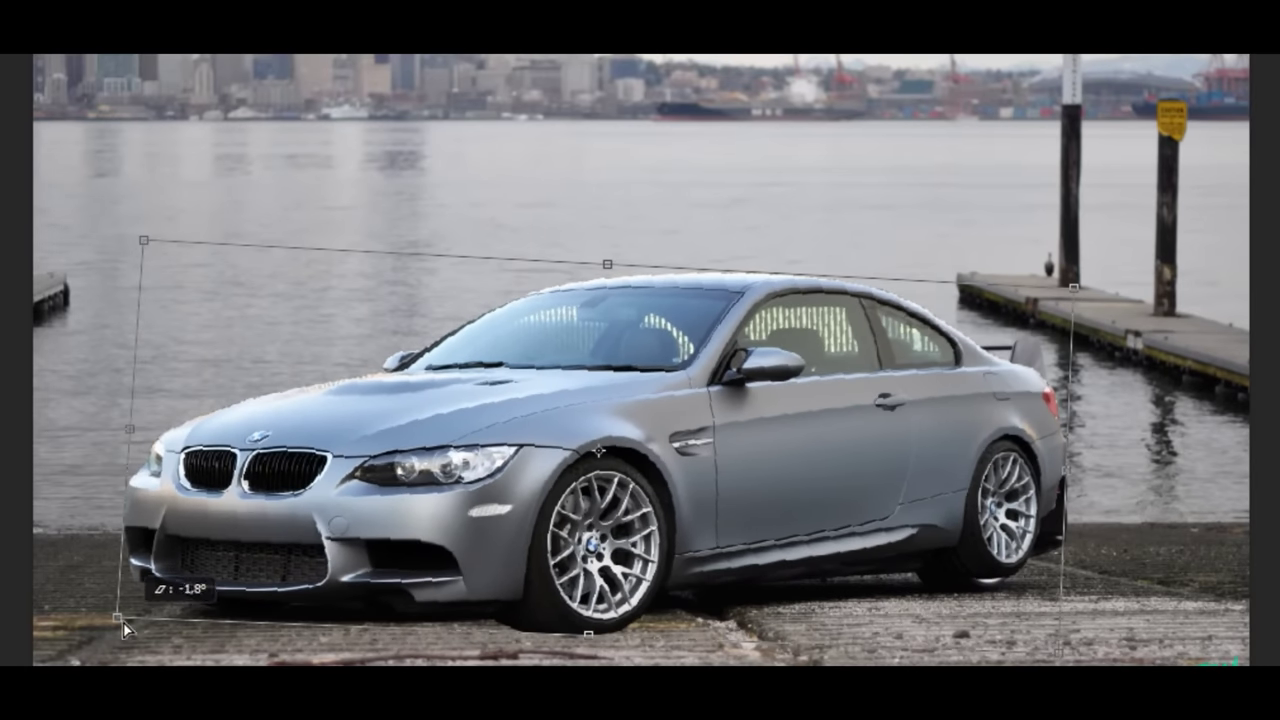
{"action": "key", "text": "Return"}
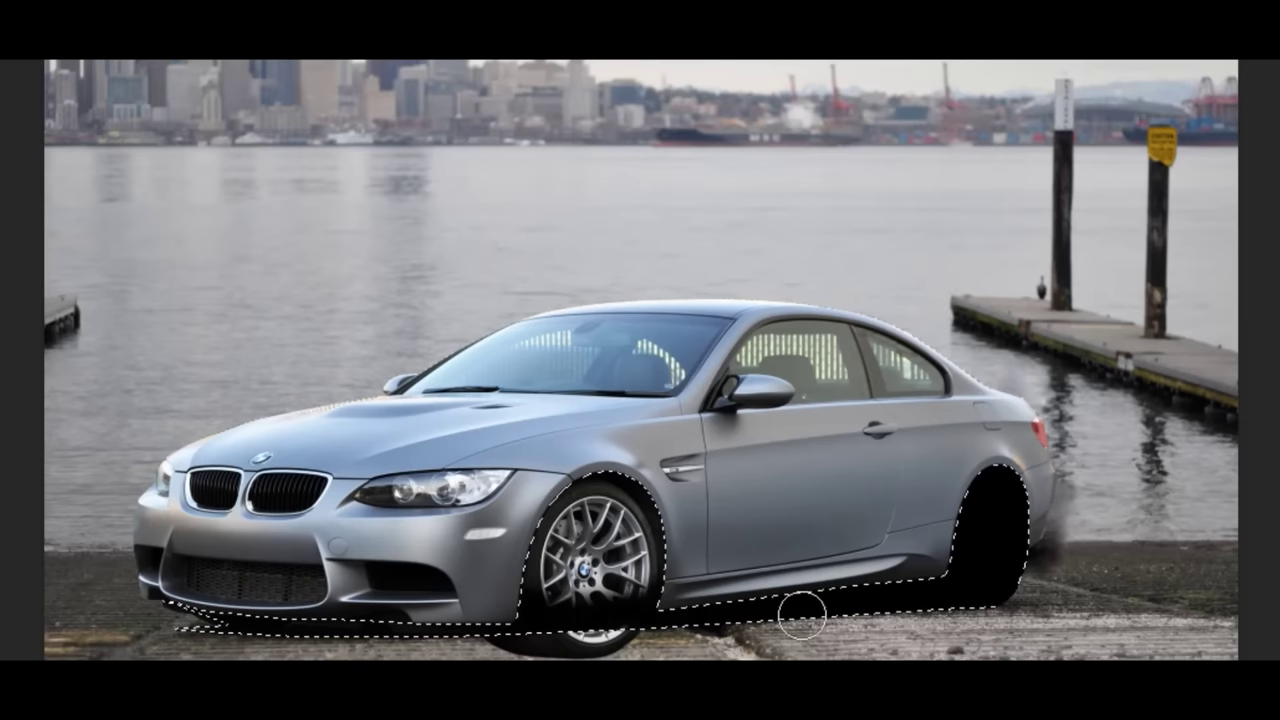
Paint the front wheel opening black and paint out the front marker light
{"action": "left_click_drag", "start_coordinate": [802, 614], "coordinate": [260, 594]}
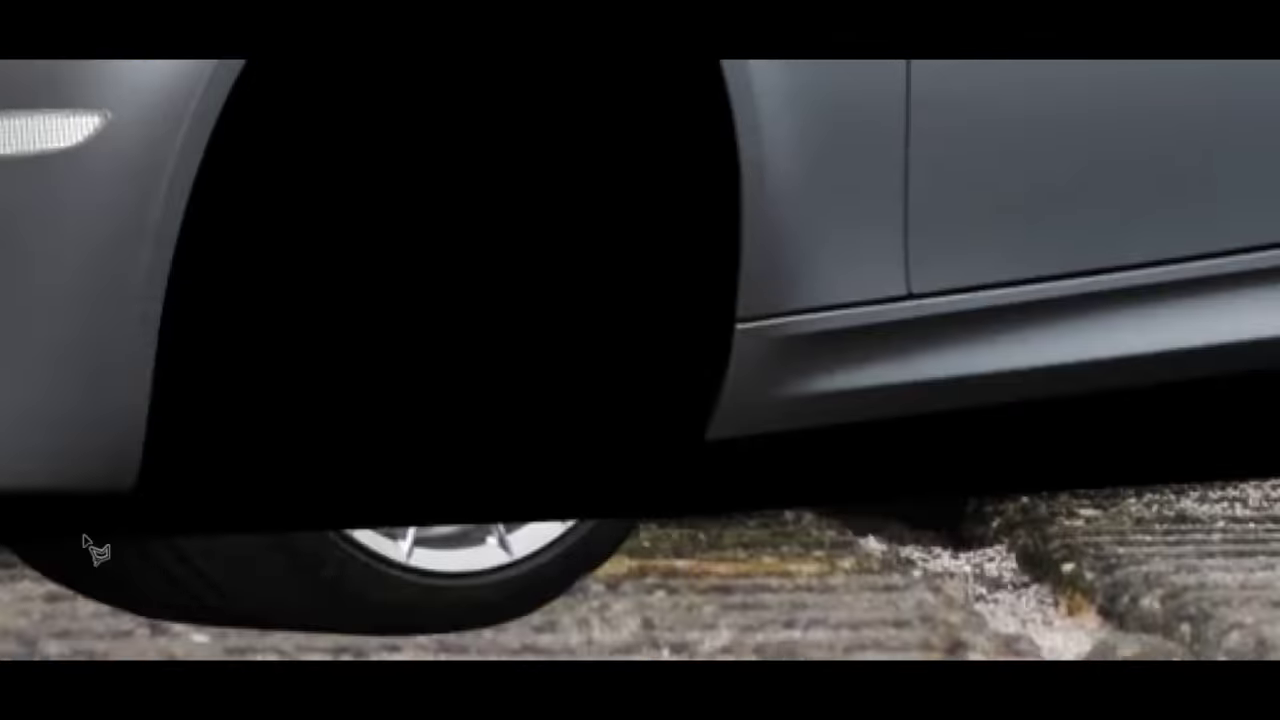
{"action": "left_click", "coordinate": [468, 540]}
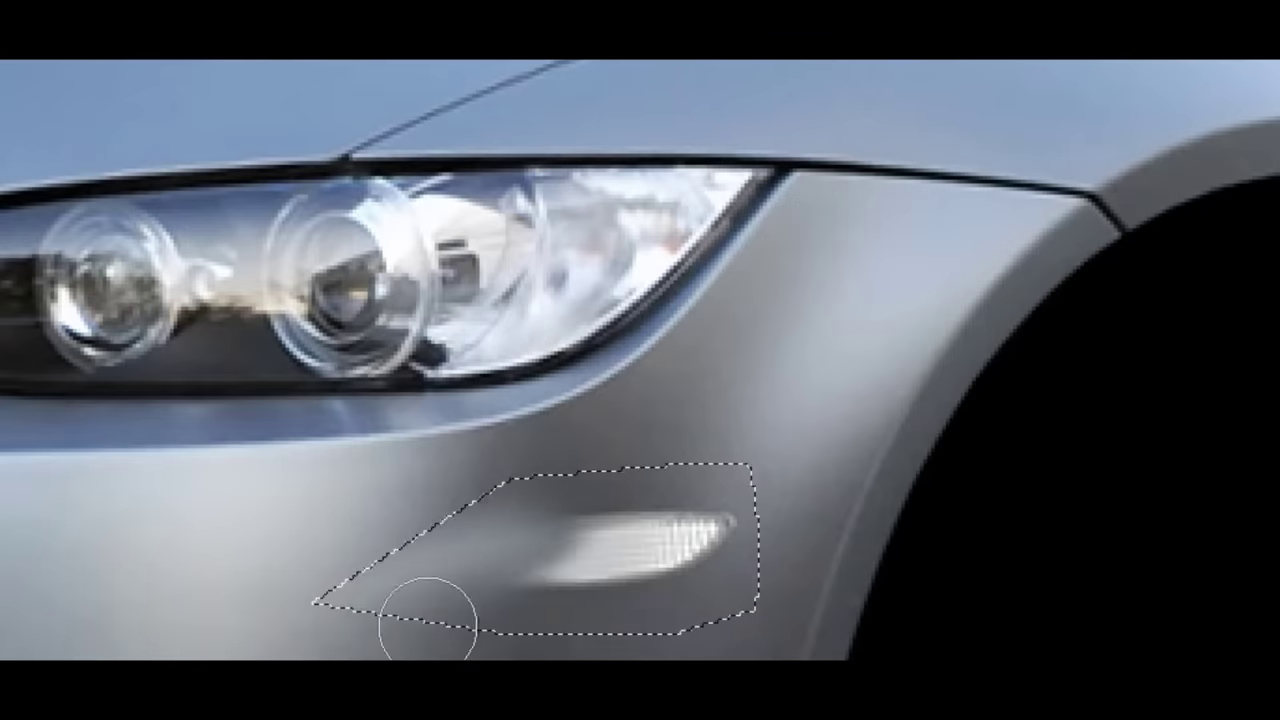
{"action": "mouse_move", "coordinate": [414, 609]}
{"action": "left_mouse_down"}
{"action": "mouse_move", "coordinate": [629, 571]}
{"action": "mouse_move", "coordinate": [600, 623]}
{"action": "mouse_move", "coordinate": [395, 630]}
{"action": "left_mouse_up"}
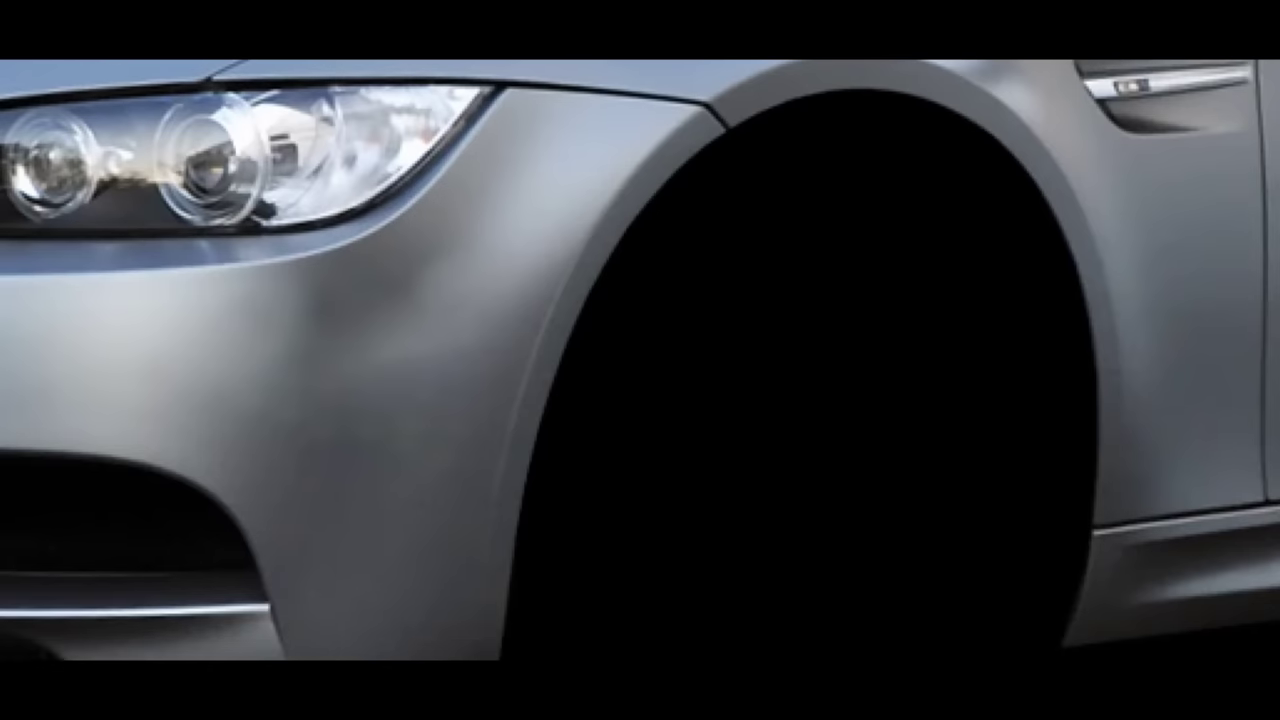
Curve the front arch outline's top, shift it right, narrow it, stretch it taller, and commit
{"action": "left_click_drag", "start_coordinate": [703, 203], "coordinate": [807, 147]}
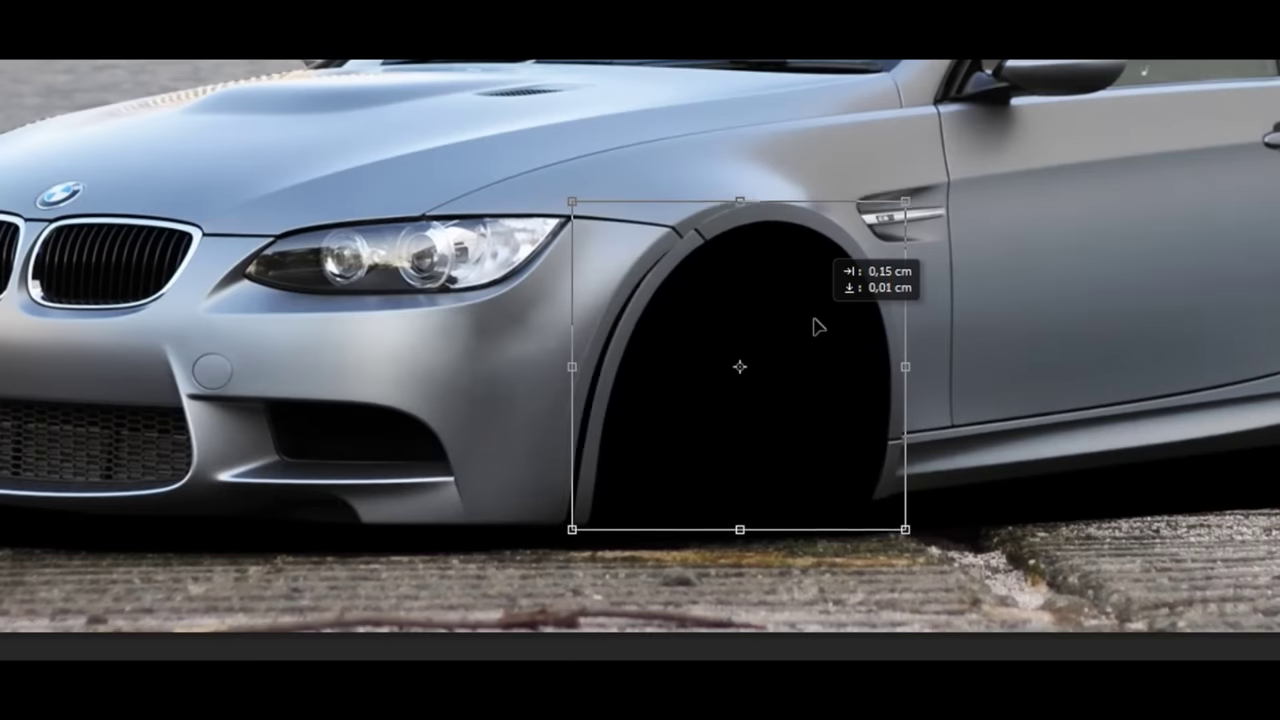
{"action": "left_click_drag", "start_coordinate": [817, 326], "coordinate": [820, 320]}
{"action": "left_click_drag", "start_coordinate": [578, 361], "coordinate": [604, 369]}
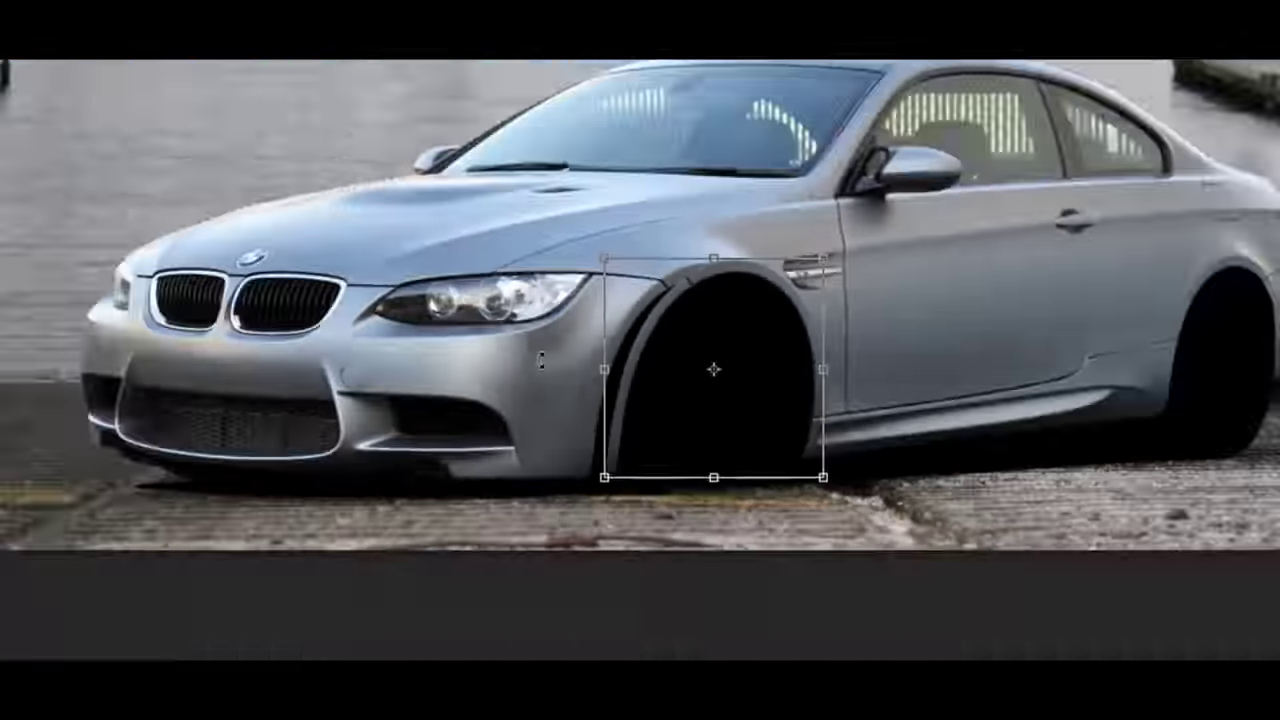
{"action": "left_click_drag", "start_coordinate": [713, 258], "coordinate": [713, 285]}
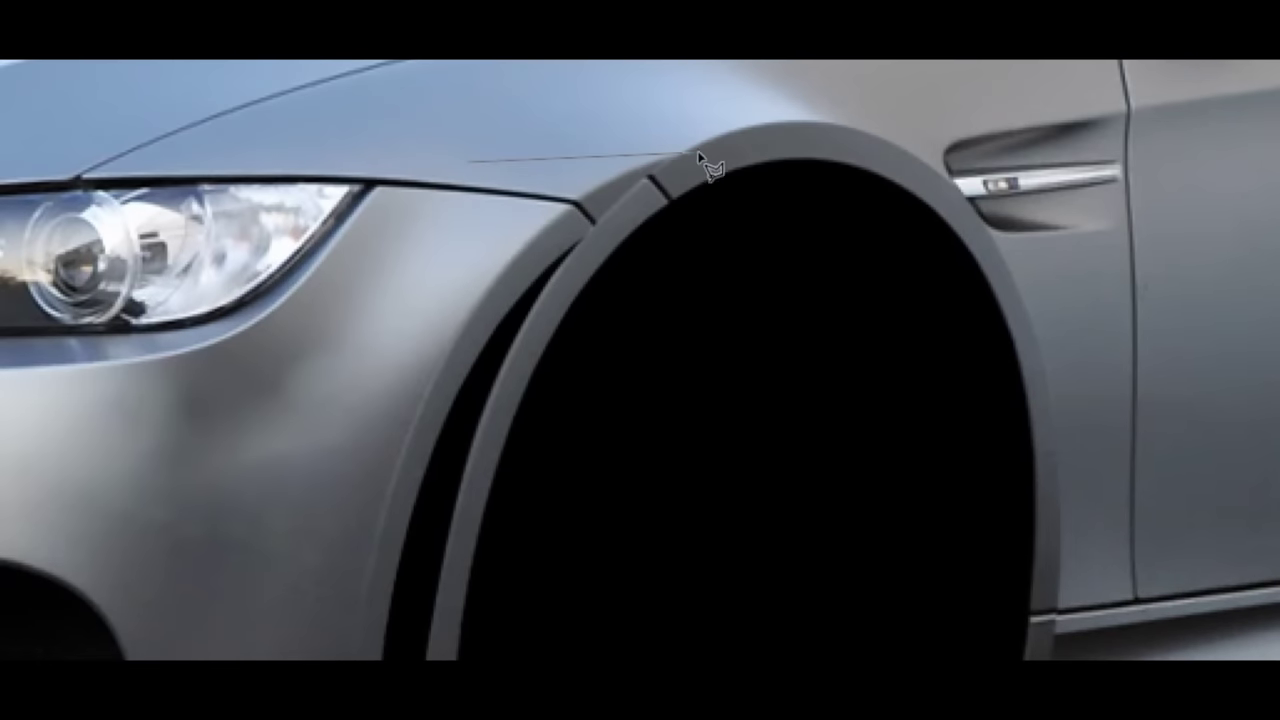
{"action": "key", "text": "Return"}
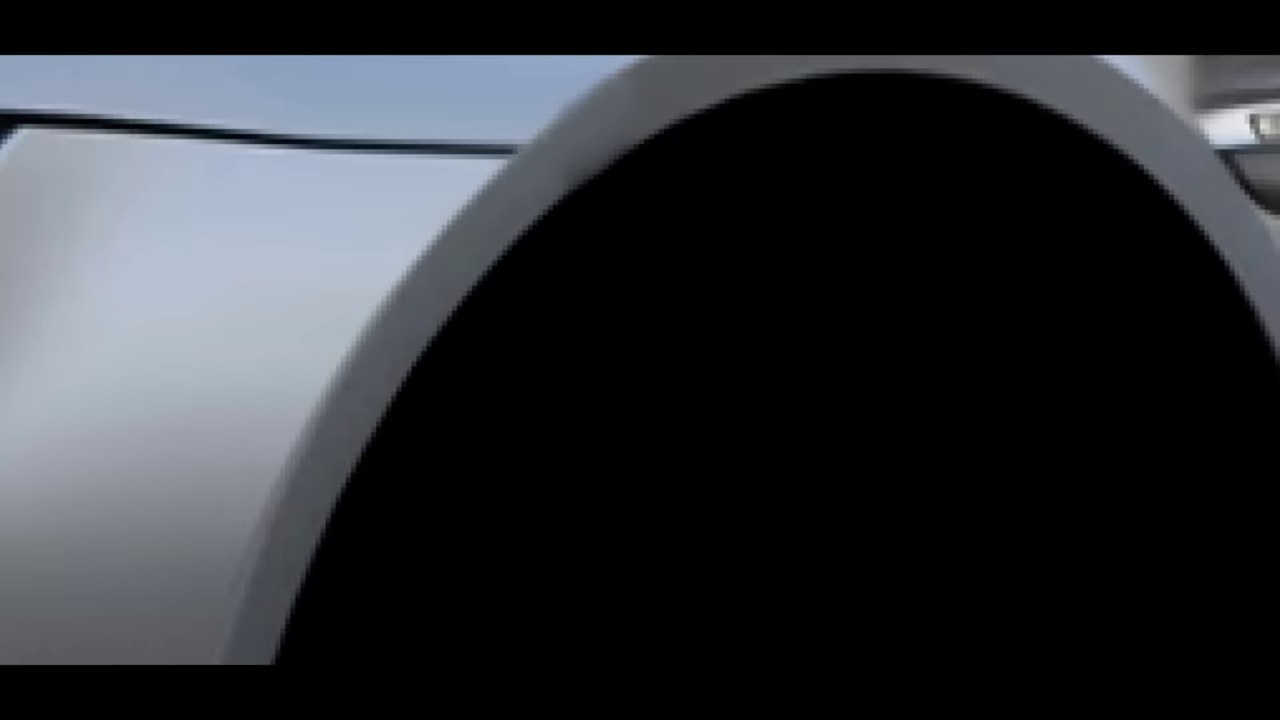
Add a dark stroke near the rear arch top and apply an option to the rear arch outline
{"action": "left_click_drag", "start_coordinate": [524, 150], "coordinate": [541, 185]}
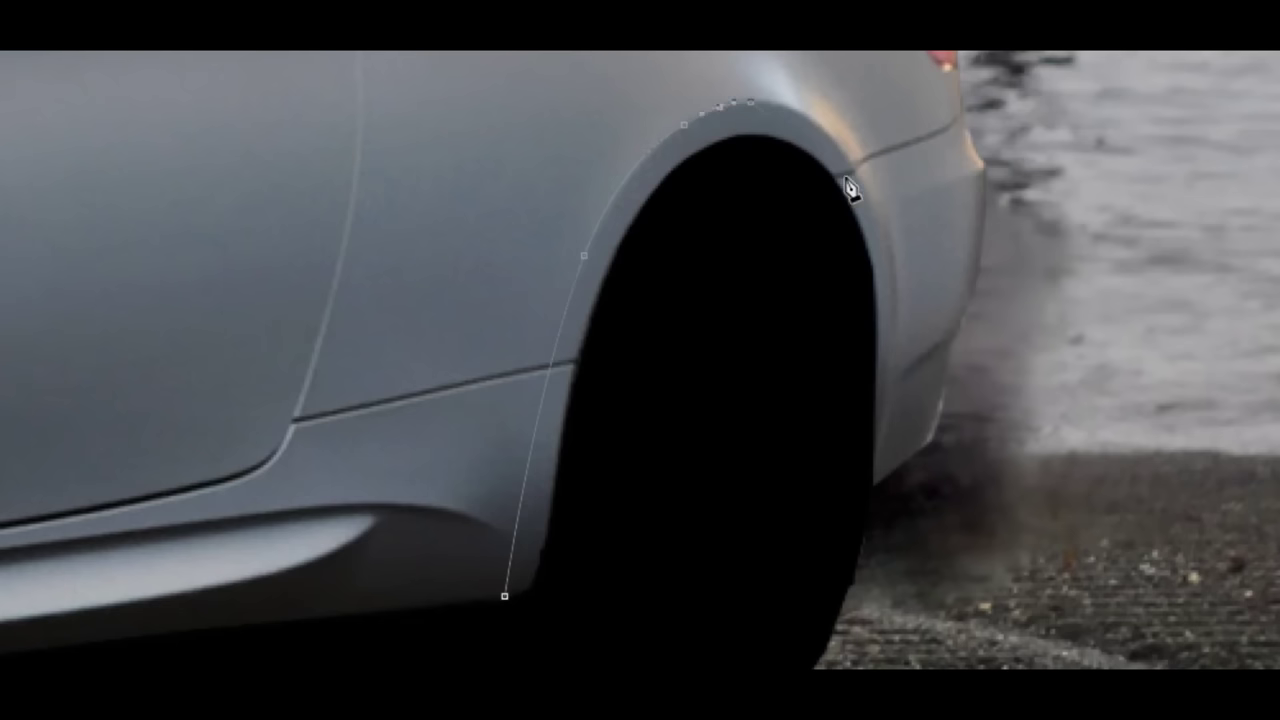
{"action": "right_click", "coordinate": [898, 298]}
{"action": "left_click", "coordinate": [694, 71]}
Enlarge the black rear wheel shape with Free Transform, then paint grey body colour over the fender edge
{"action": "right_click", "coordinate": [834, 551]}
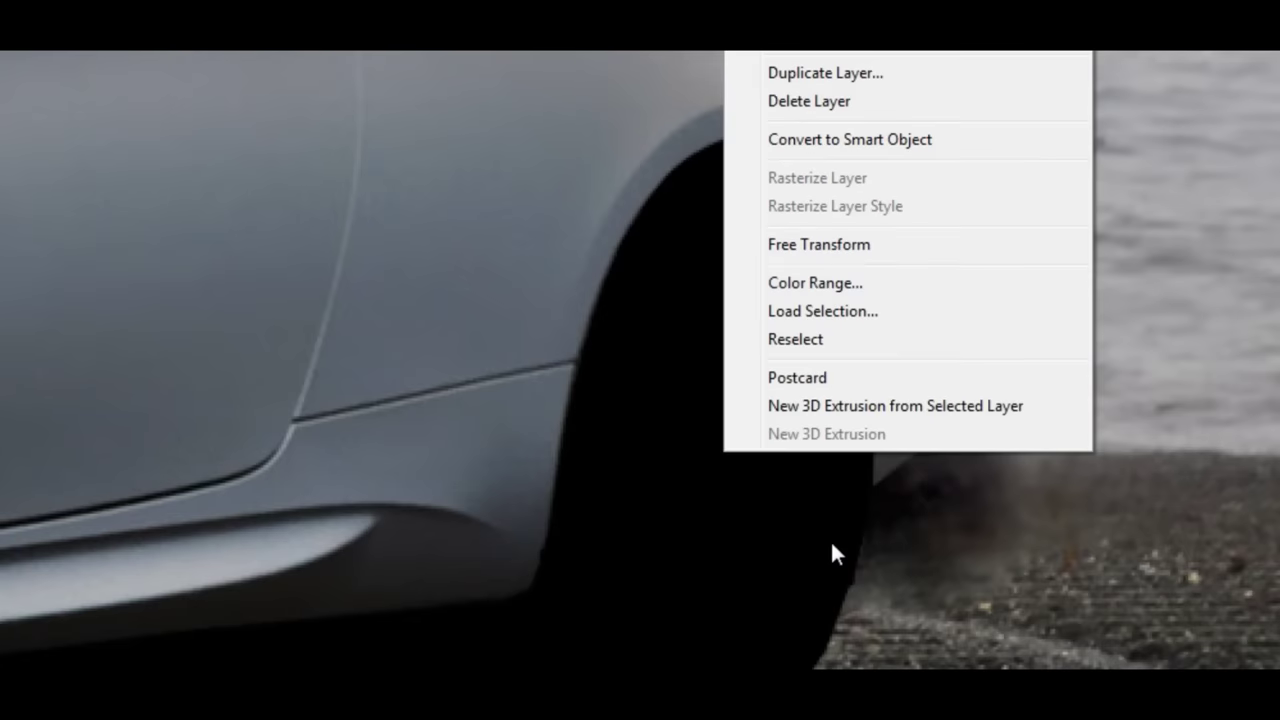
{"action": "left_click", "coordinate": [820, 243]}
{"action": "left_click_drag", "start_coordinate": [949, 94], "coordinate": [980, 50]}
{"action": "key", "text": "Return"}
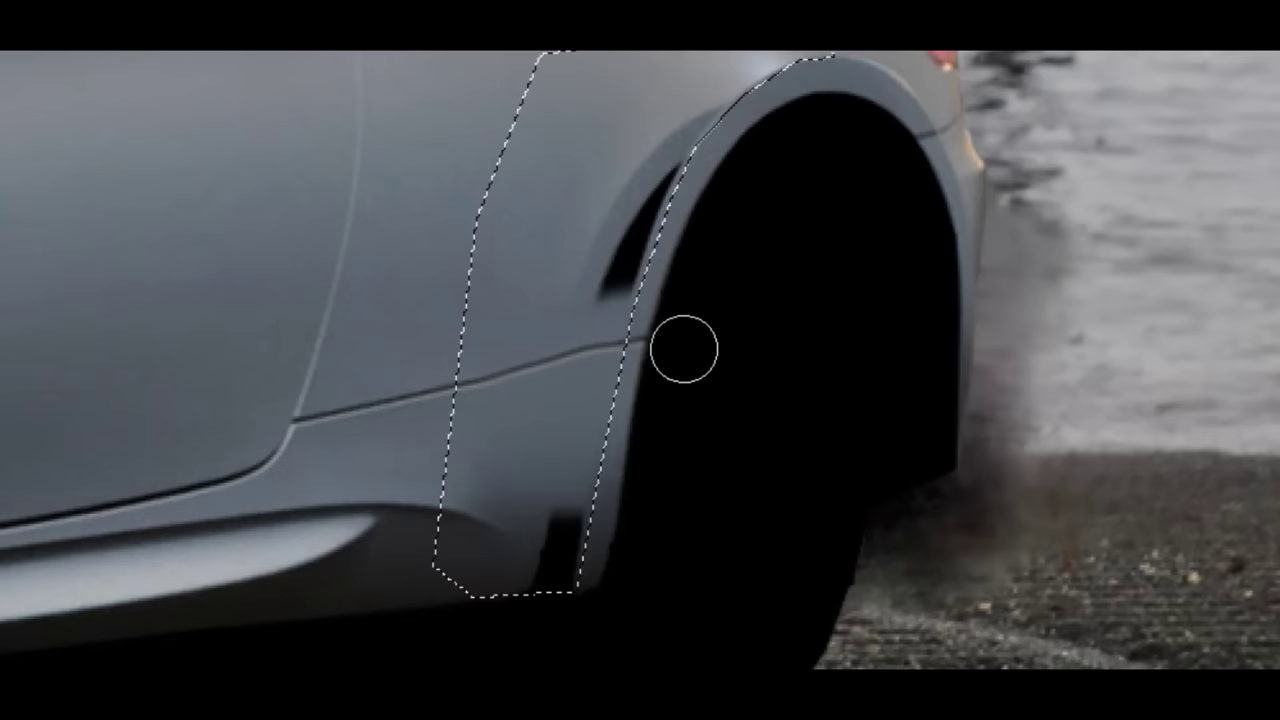
{"action": "left_click_drag", "start_coordinate": [683, 349], "coordinate": [552, 381]}
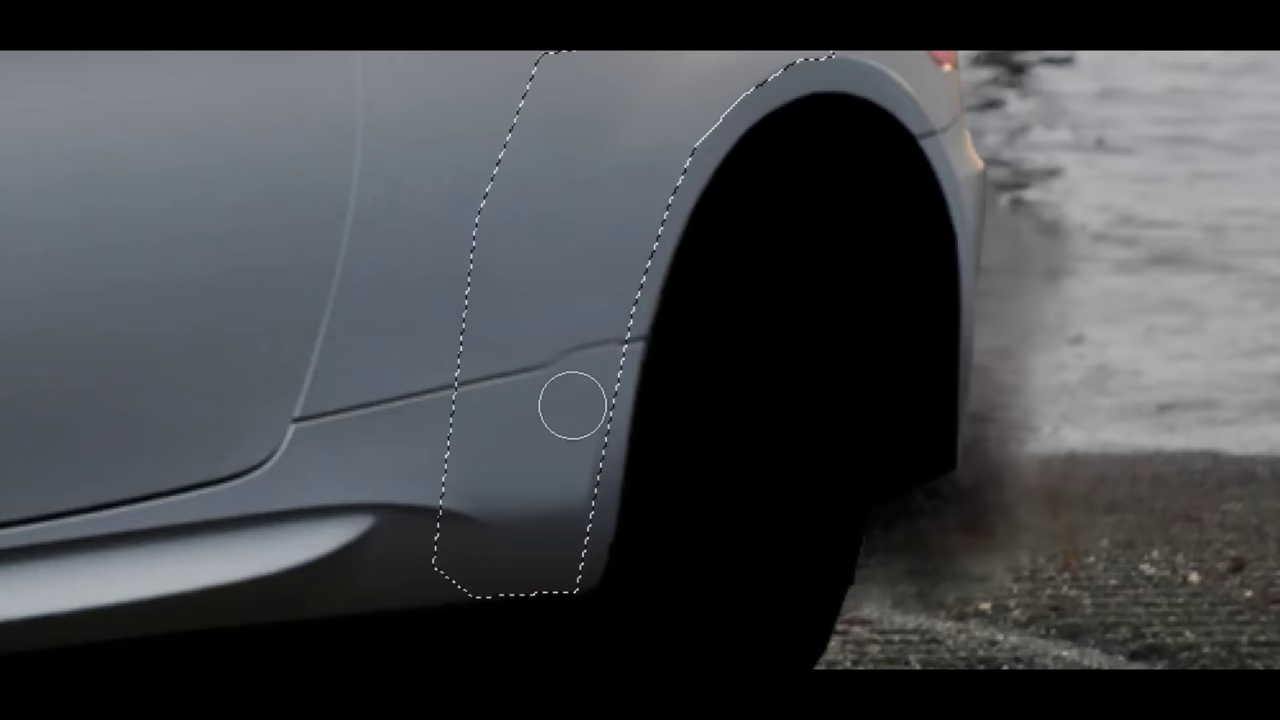
{"action": "scroll", "coordinate": [572, 405], "scroll_direction": "up", "scroll_amount": 3}
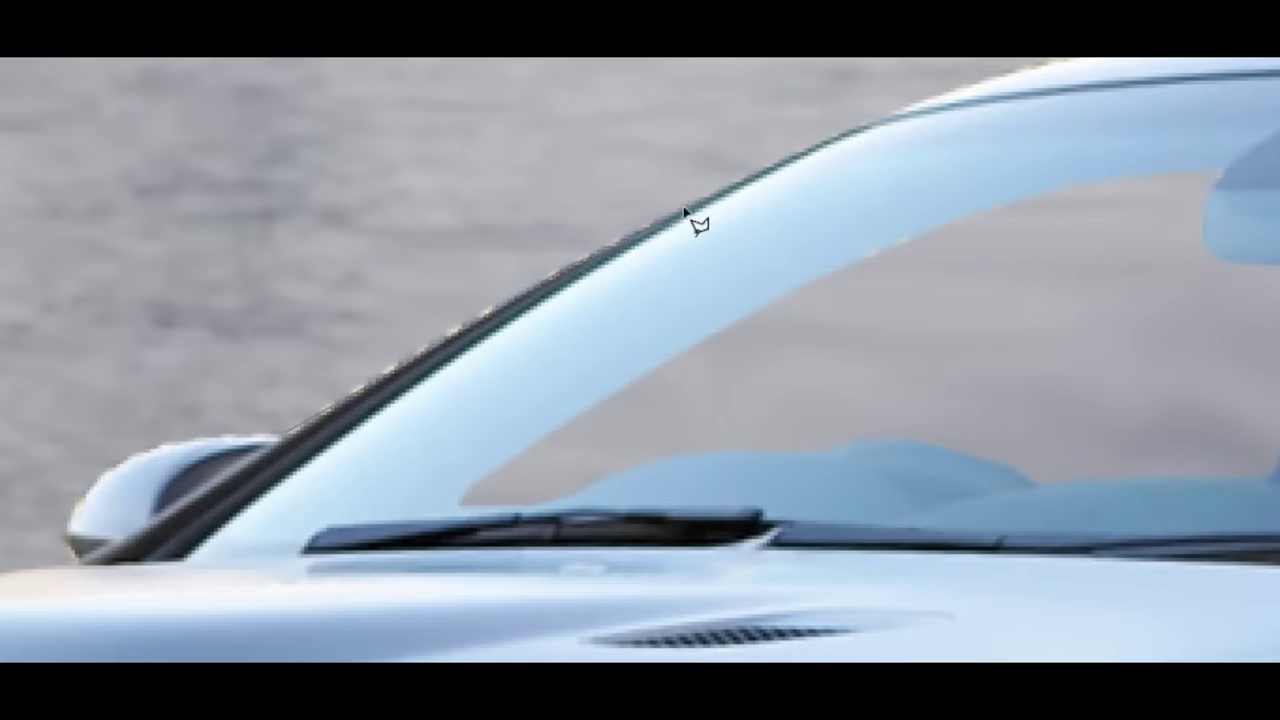
Brush away the light specks along the A-pillar edge
{"action": "left_click_drag", "start_coordinate": [684, 210], "coordinate": [165, 443]}
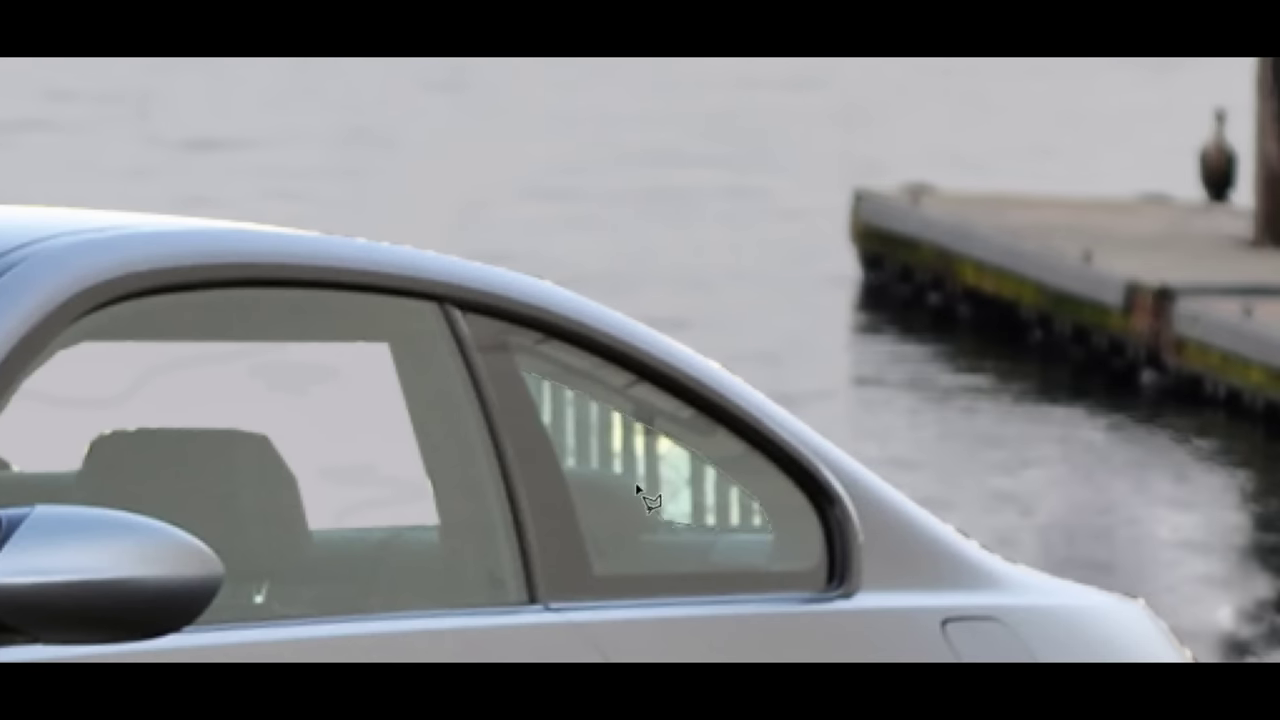
Select the side windows with the Polygonal Lasso, subtract the B-pillar, and bring up selection options
{"action": "right_click", "coordinate": [545, 390]}
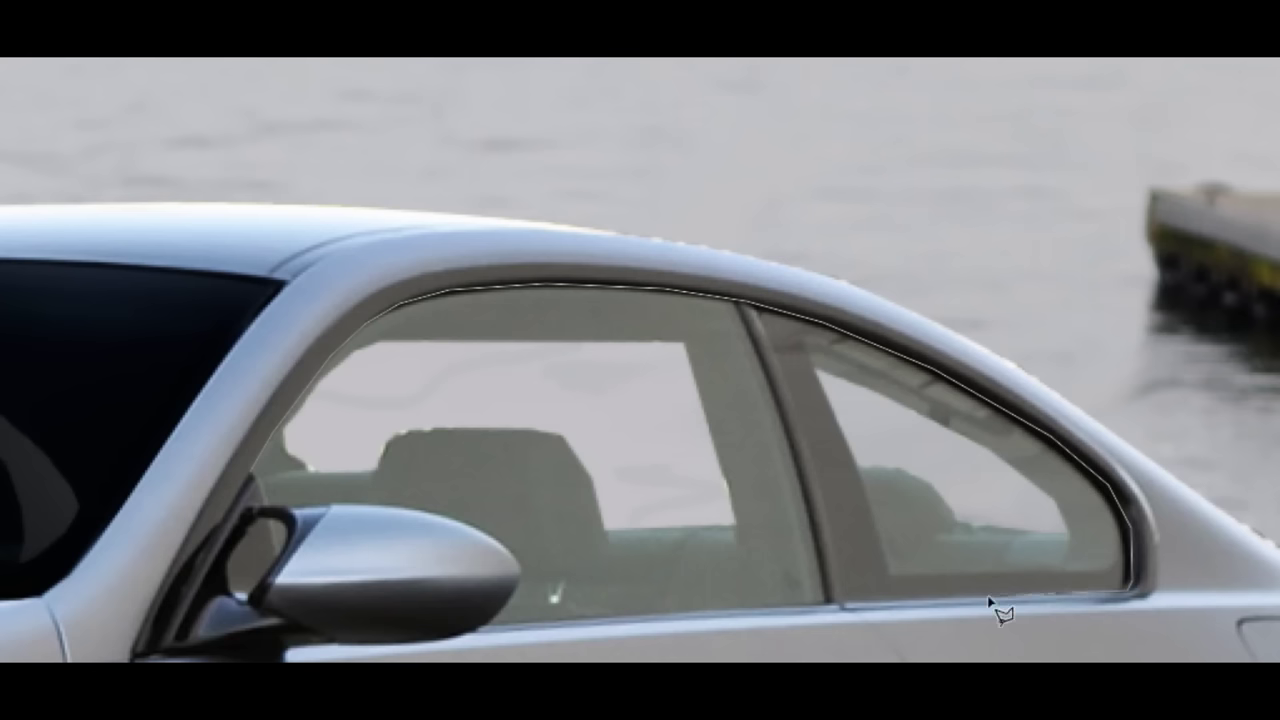
{"action": "left_click", "coordinate": [268, 510]}
{"action": "left_click", "coordinate": [733, 283], "text": "alt"}
{"action": "left_click", "coordinate": [840, 616]}
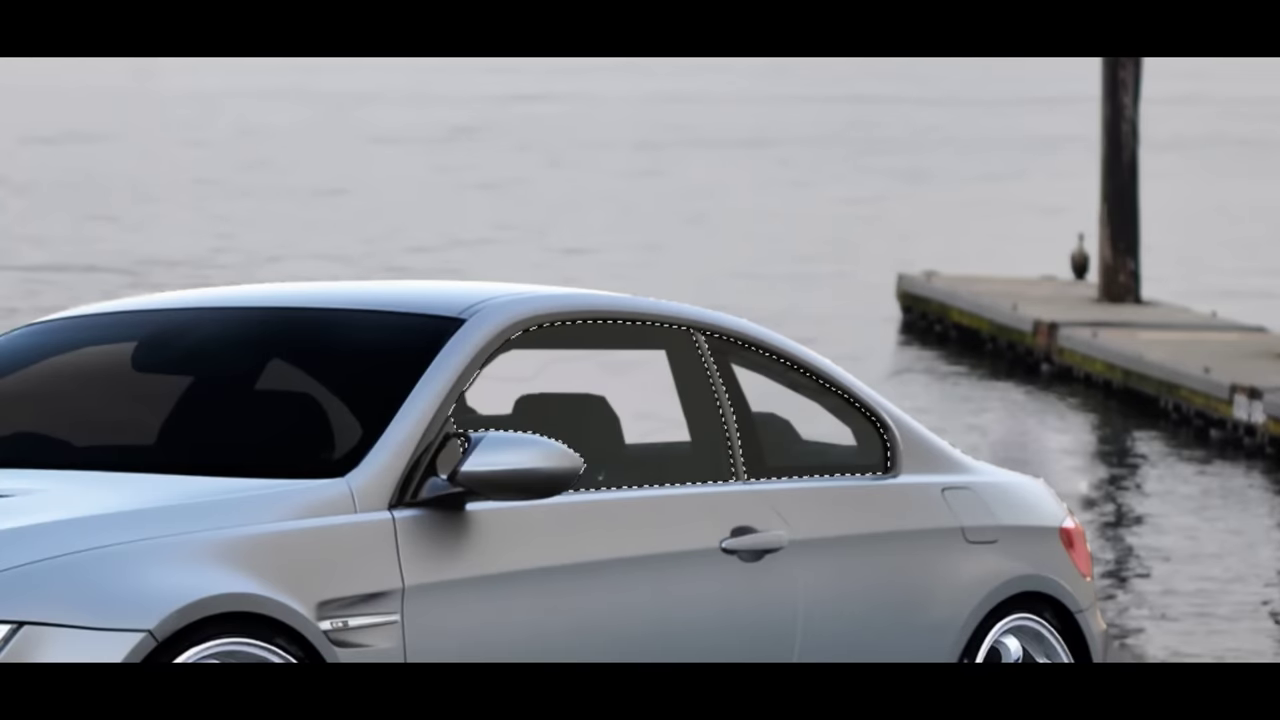
{"action": "right_click", "coordinate": [490, 126]}
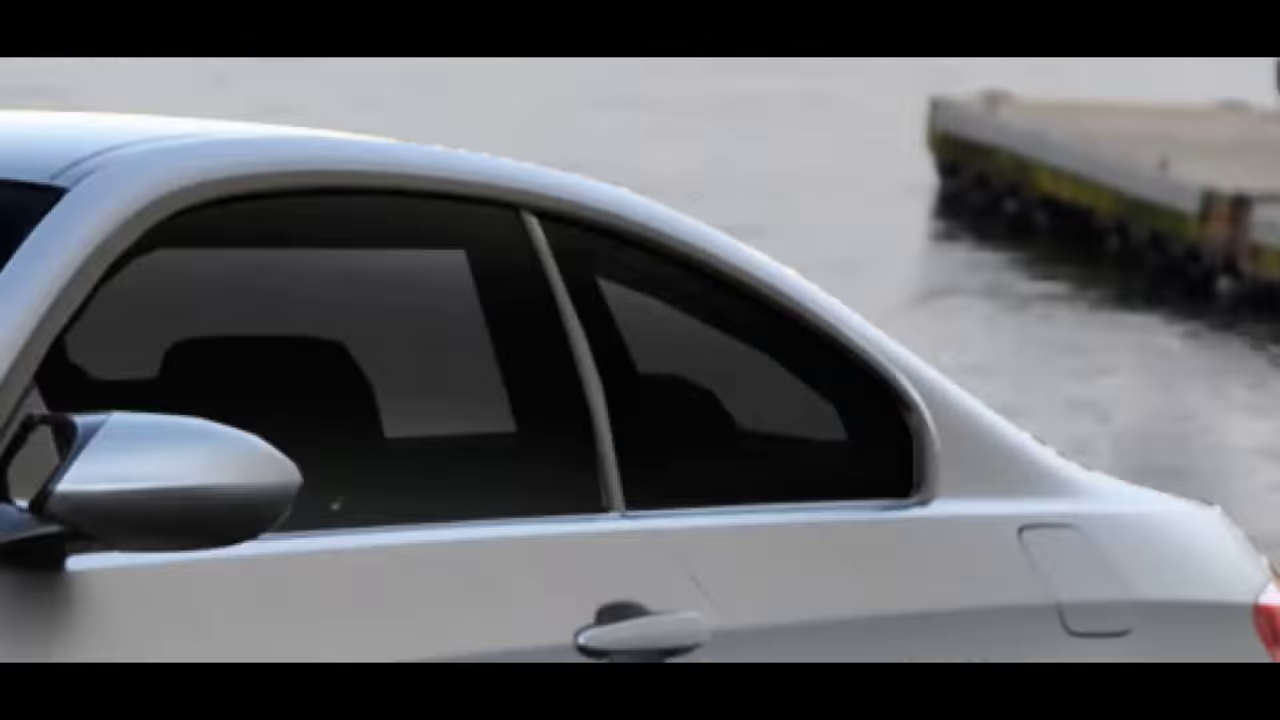